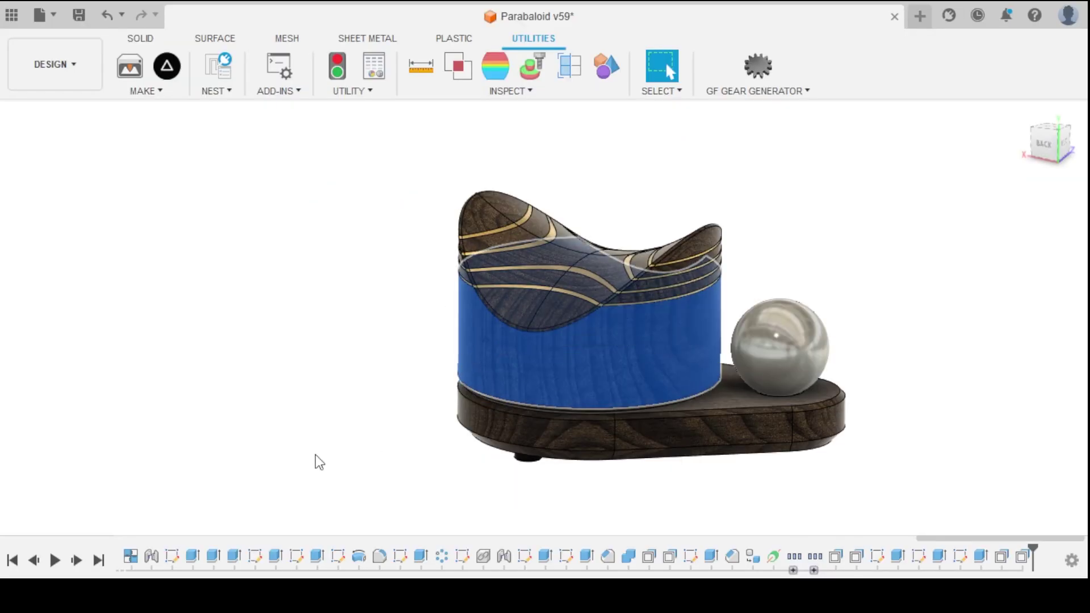
Examine the gold inlay bands on the saddle-shaped top and the polished ball on the base
{"action": "scroll", "coordinate": [499, 256], "scroll_direction": "up", "scroll_amount": 3}
{"action": "scroll", "coordinate": [562, 295], "scroll_direction": "up", "scroll_amount": 2}
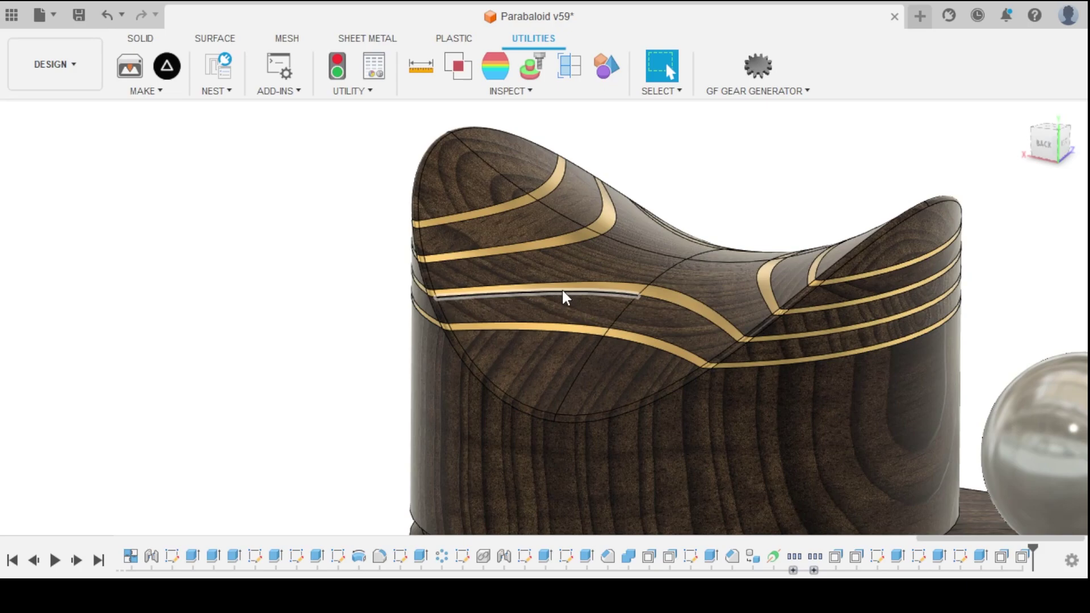
{"action": "scroll", "coordinate": [564, 297], "scroll_direction": "up", "scroll_amount": 3}
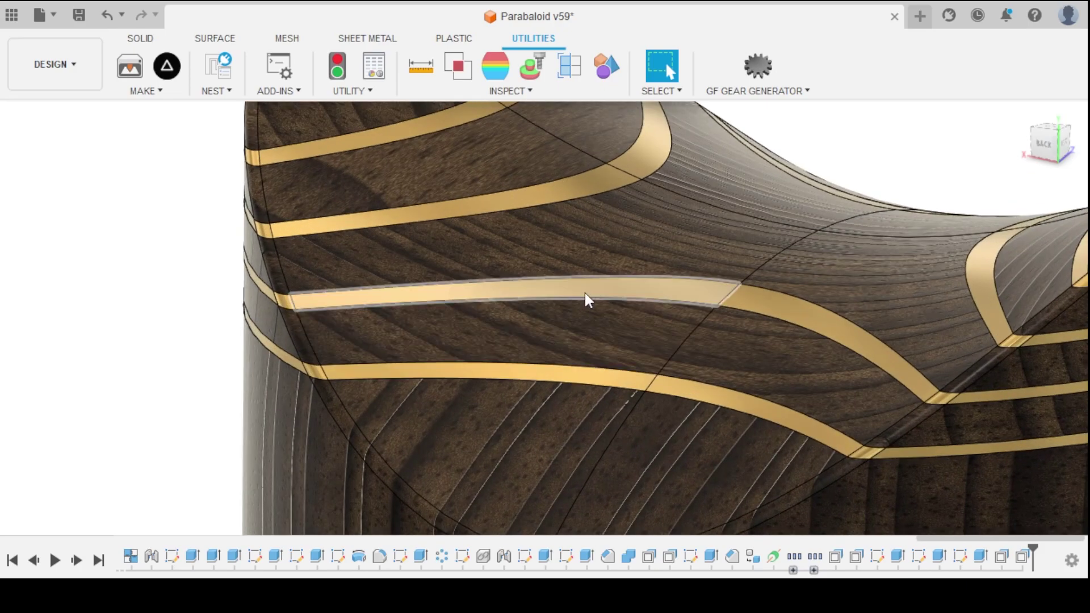
{"action": "left_click", "coordinate": [587, 299]}
{"action": "scroll", "coordinate": [673, 336], "scroll_direction": "down", "scroll_amount": 2}
{"action": "scroll", "coordinate": [673, 337], "scroll_direction": "down", "scroll_amount": 3}
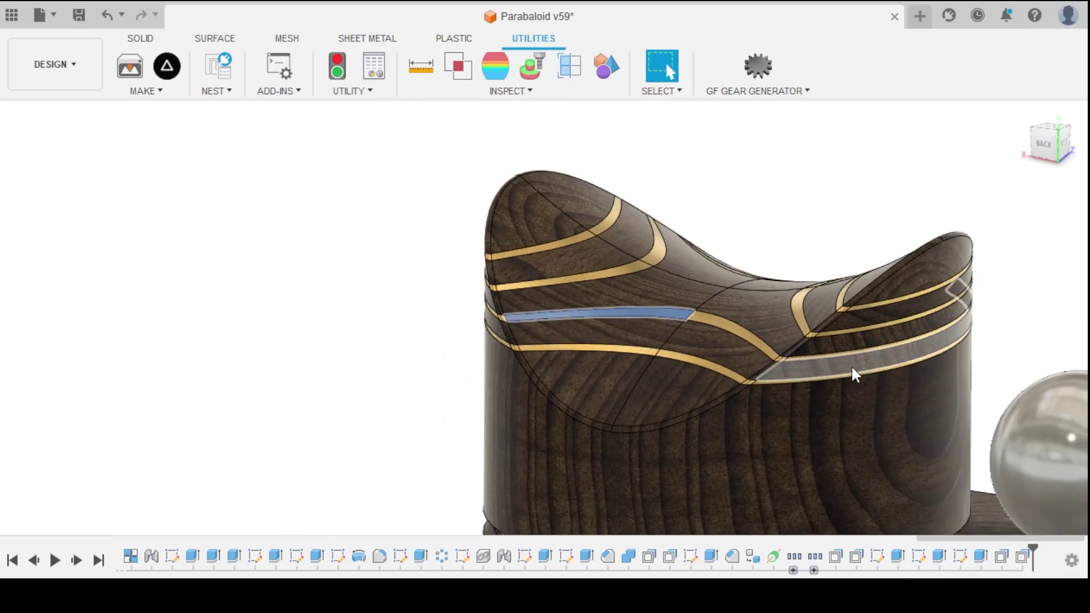
{"action": "left_click_drag", "start_coordinate": [852, 373], "coordinate": [676, 330]}
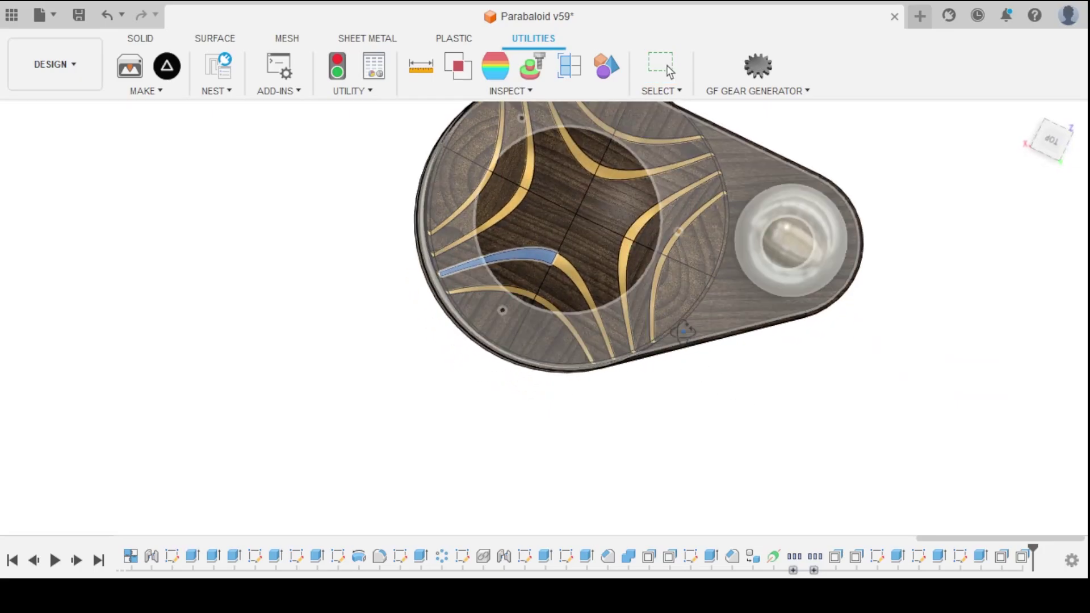
{"action": "scroll", "coordinate": [625, 261], "scroll_direction": "down", "scroll_amount": 2}
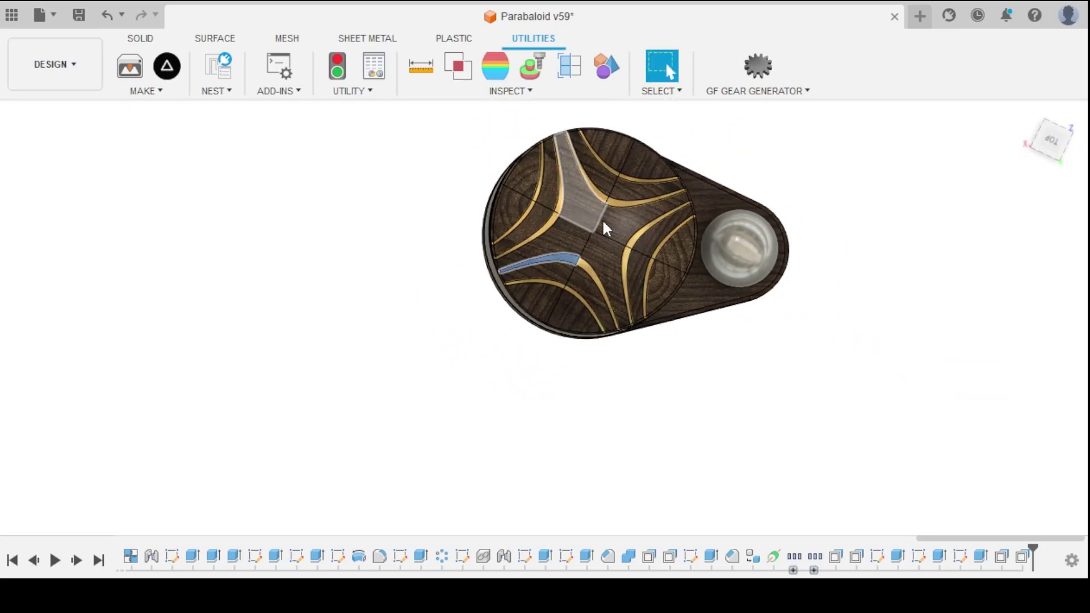
{"action": "left_click", "coordinate": [738, 244]}
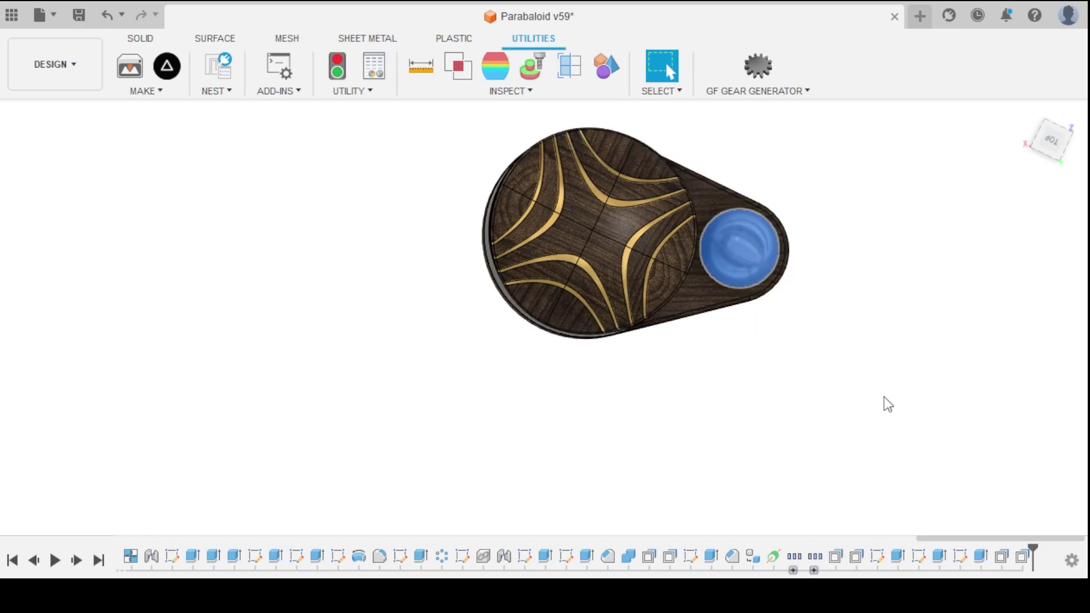
Examine the assembly in section, from the layered saddle top down to the internal hub, shaft and base
{"action": "left_click_drag", "start_coordinate": [878, 380], "coordinate": [791, 401]}
{"action": "scroll", "coordinate": [791, 401], "scroll_direction": "up", "scroll_amount": 3}
{"action": "left_click", "coordinate": [499, 382]}
{"action": "left_click", "coordinate": [284, 381]}
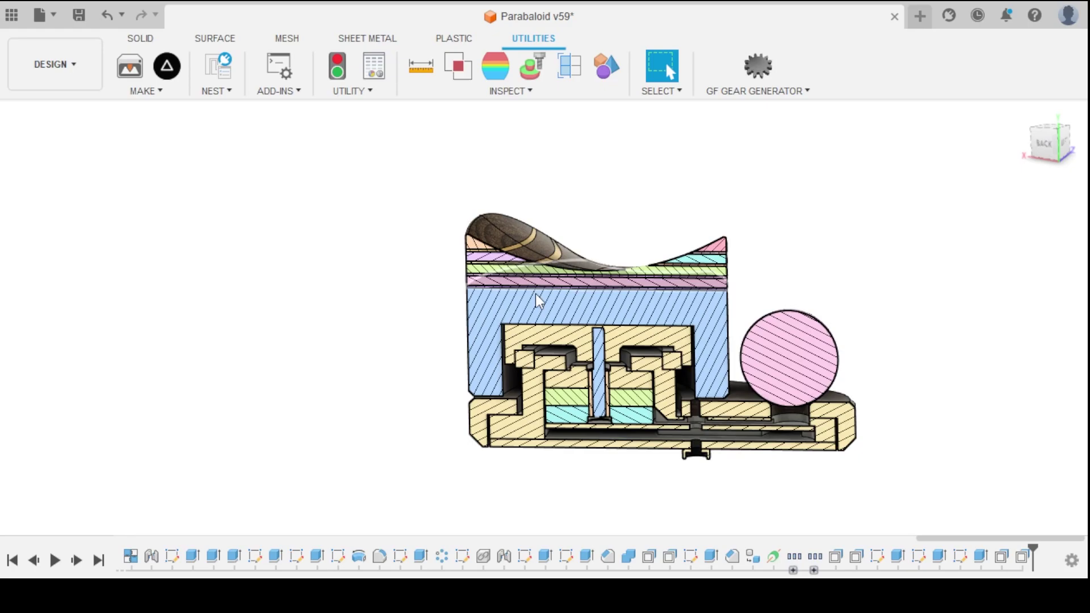
{"action": "scroll", "coordinate": [418, 358], "scroll_direction": "up", "scroll_amount": 2}
{"action": "left_click_drag", "start_coordinate": [418, 358], "coordinate": [397, 313]}
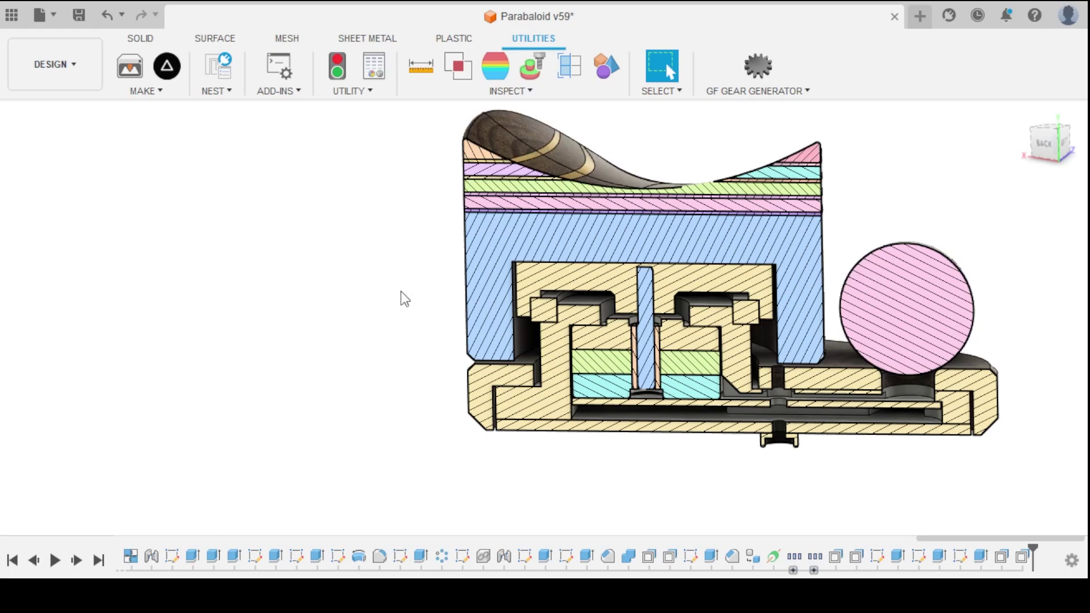
{"action": "left_click_drag", "start_coordinate": [593, 284], "coordinate": [583, 267]}
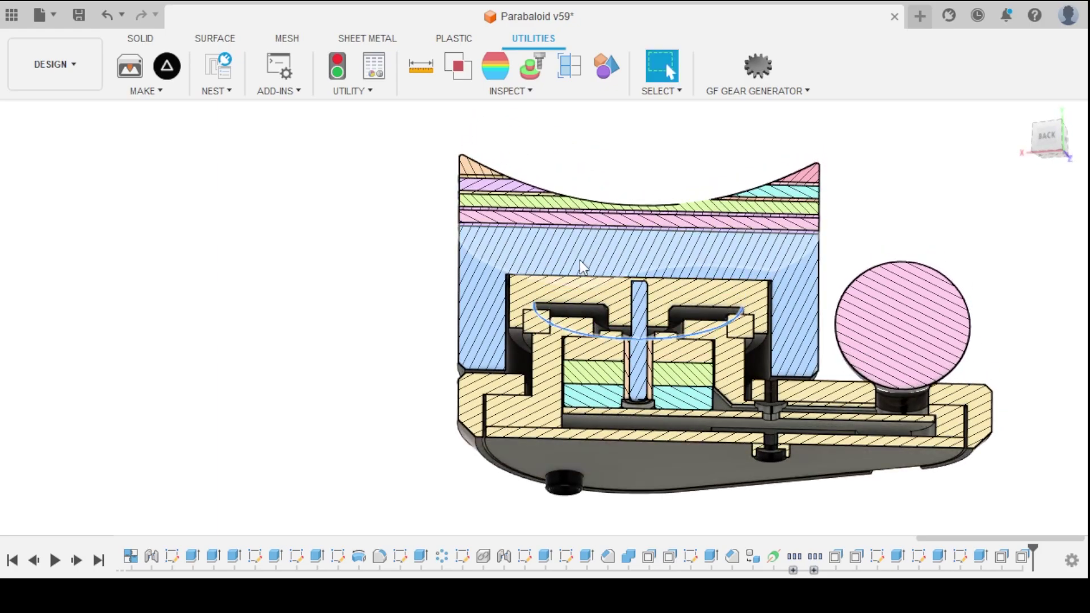
{"action": "scroll", "coordinate": [583, 267], "scroll_direction": "up", "scroll_amount": 5}
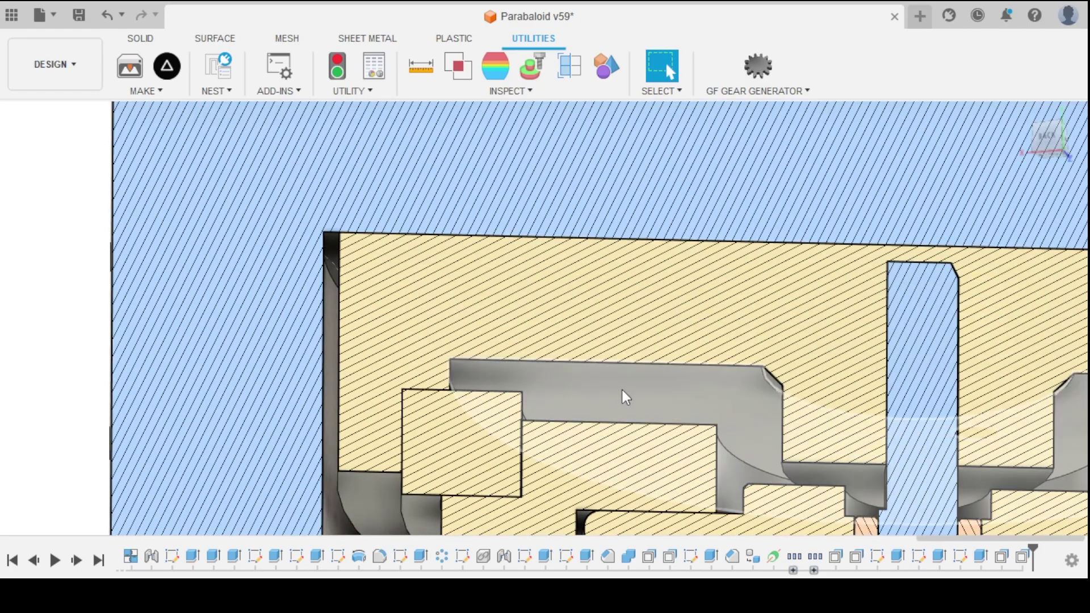
{"action": "left_click_drag", "start_coordinate": [625, 397], "coordinate": [601, 416]}
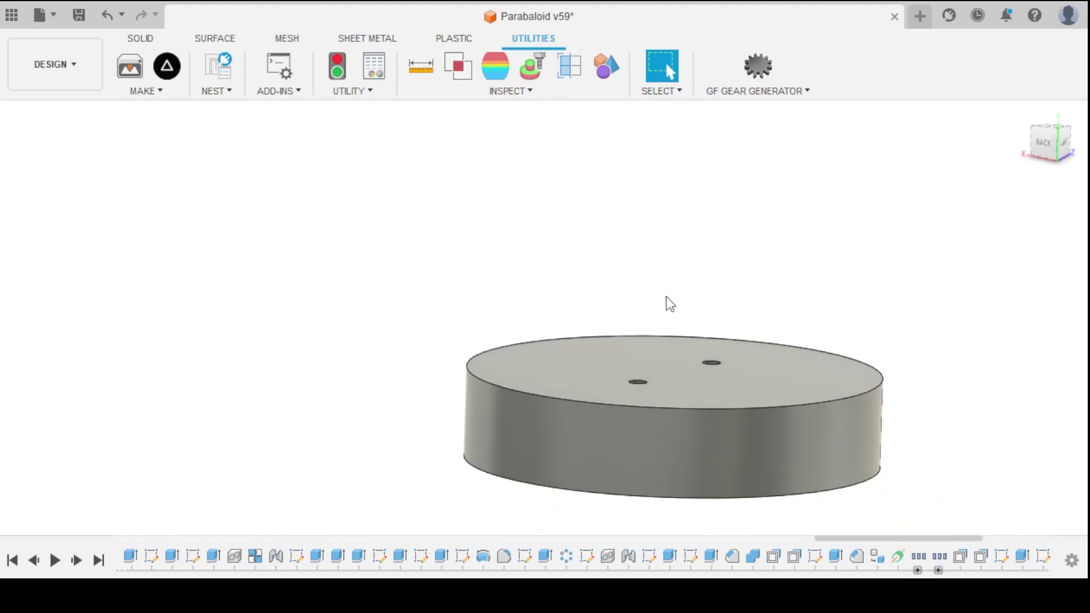
Examine the underside of the round hub cap, including its central bore and the two small holes
{"action": "left_click_drag", "start_coordinate": [667, 304], "coordinate": [598, 290]}
{"action": "scroll", "coordinate": [693, 417], "scroll_direction": "up", "scroll_amount": 5}
{"action": "scroll", "coordinate": [692, 418], "scroll_direction": "down", "scroll_amount": 3}
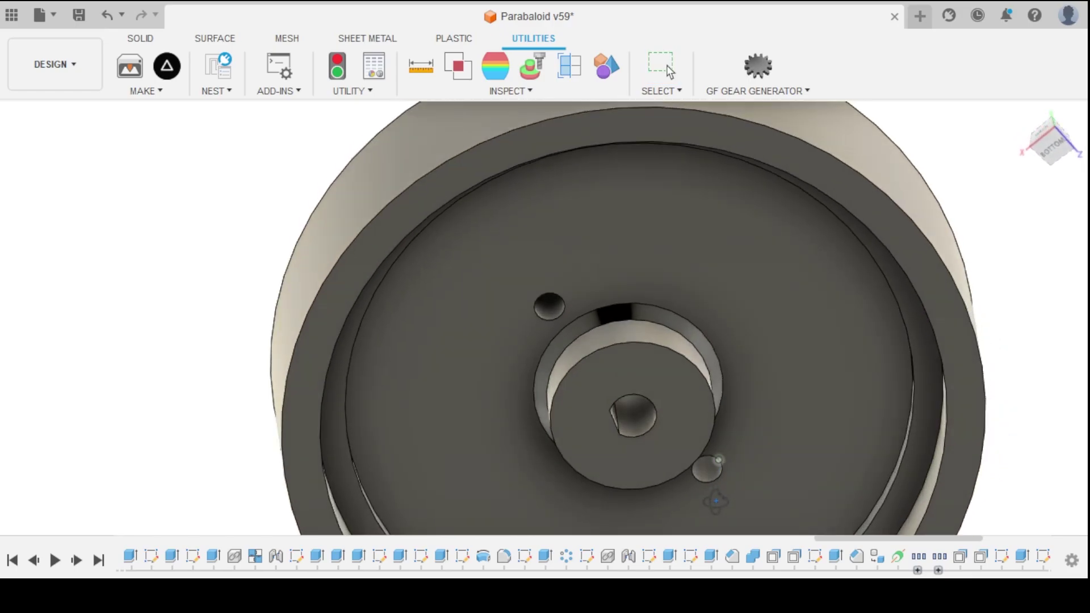
{"action": "left_click_drag", "start_coordinate": [693, 418], "coordinate": [624, 420]}
{"action": "scroll", "coordinate": [625, 420], "scroll_direction": "up", "scroll_amount": 2}
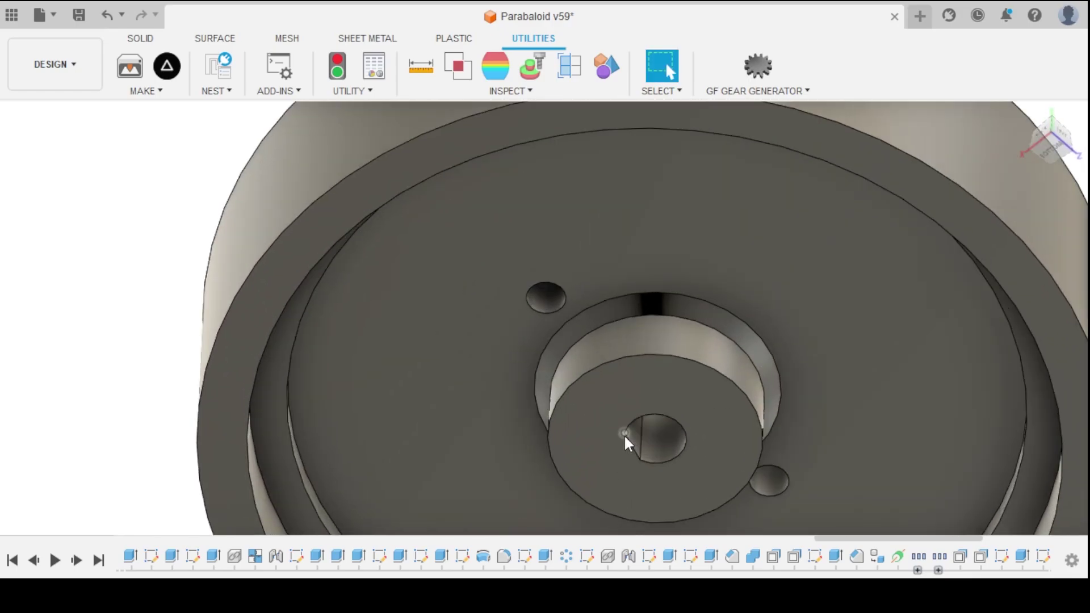
{"action": "left_click", "coordinate": [613, 452]}
{"action": "key", "text": "Delete"}
{"action": "scroll", "coordinate": [636, 437], "scroll_direction": "down", "scroll_amount": 1}
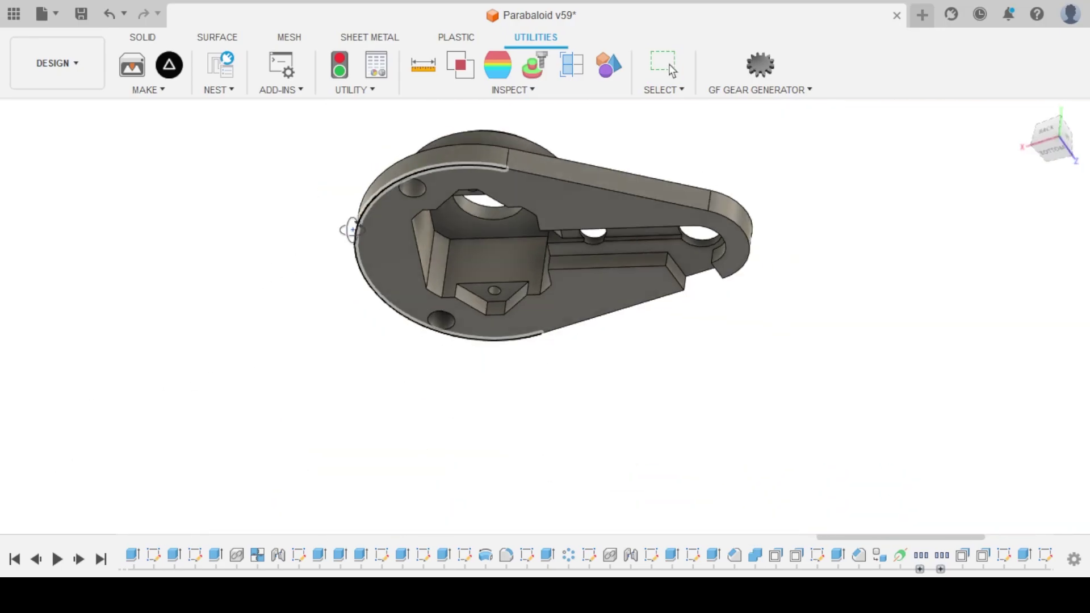
Examine the teardrop base plate from above and below, including the cap over its raised hub and the underside pocket
{"action": "left_click_drag", "start_coordinate": [348, 229], "coordinate": [339, 312]}
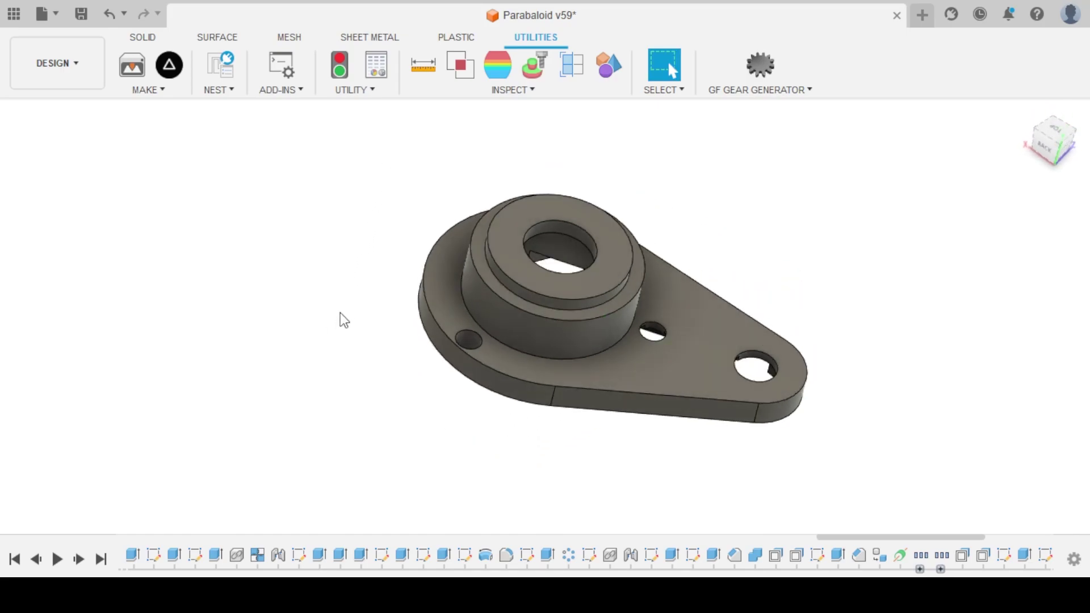
{"action": "scroll", "coordinate": [573, 285], "scroll_direction": "up", "scroll_amount": 3}
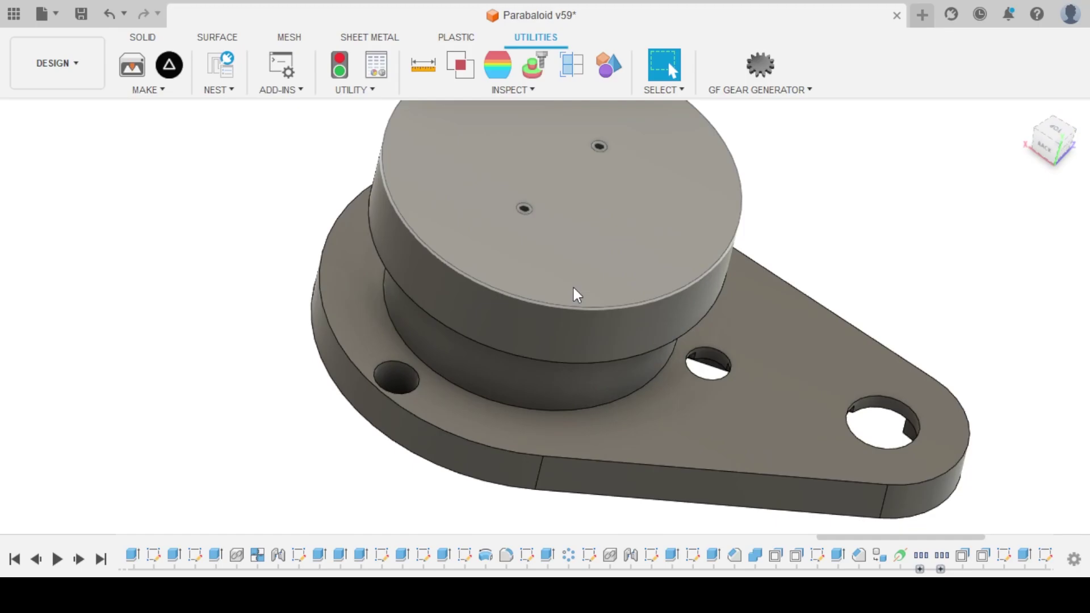
{"action": "left_click_drag", "start_coordinate": [574, 294], "coordinate": [595, 221]}
{"action": "scroll", "coordinate": [595, 221], "scroll_direction": "down", "scroll_amount": 3}
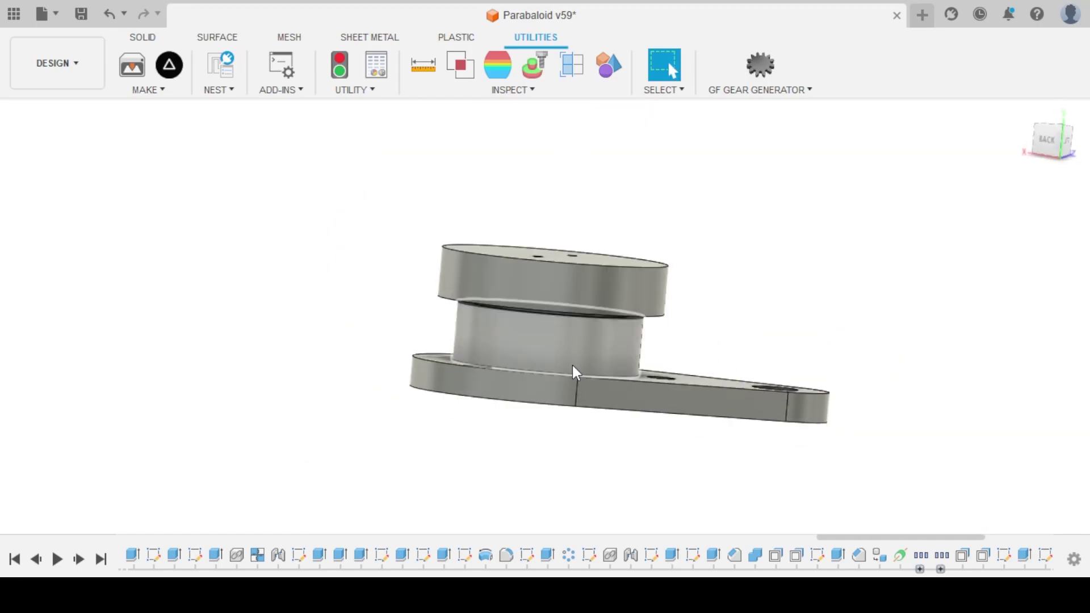
{"action": "scroll", "coordinate": [572, 398], "scroll_direction": "up", "scroll_amount": 1}
{"action": "left_click_drag", "start_coordinate": [672, 202], "coordinate": [730, 243]}
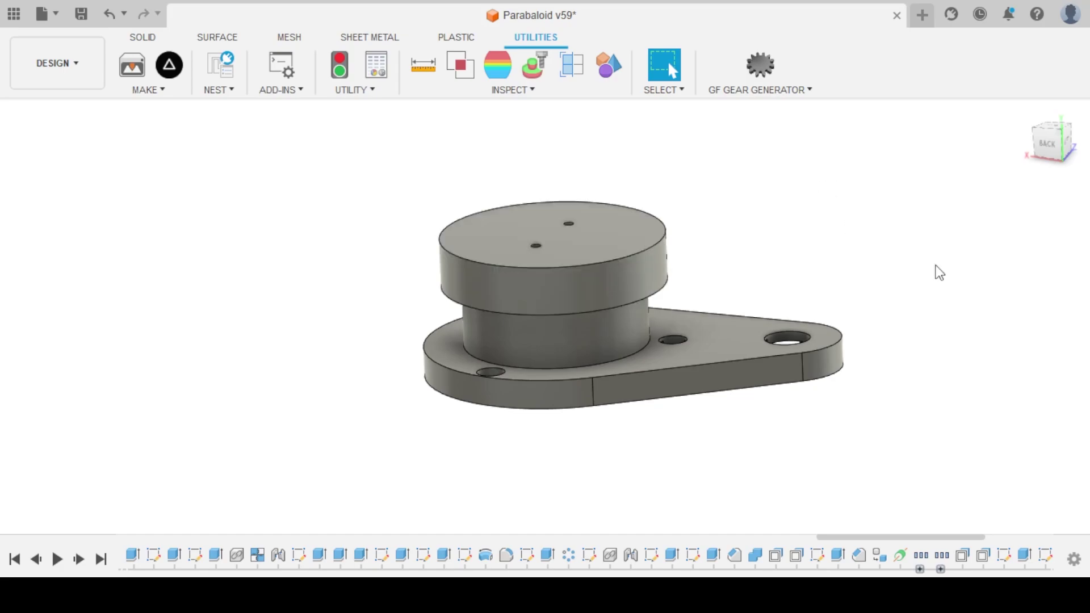
{"action": "scroll", "coordinate": [755, 260], "scroll_direction": "up", "scroll_amount": 2}
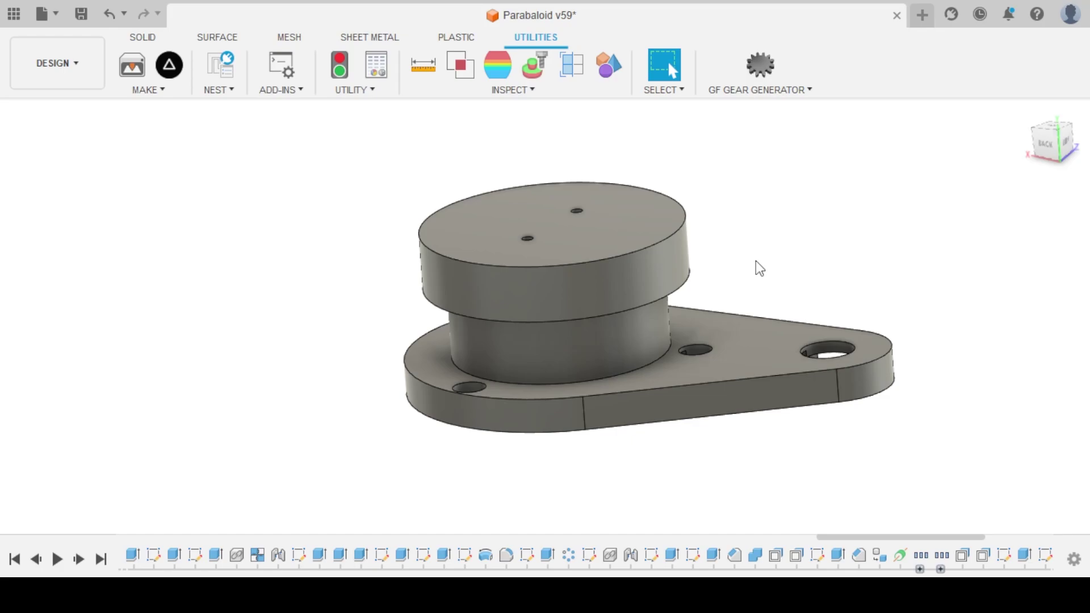
{"action": "scroll", "coordinate": [931, 352], "scroll_direction": "down", "scroll_amount": 2}
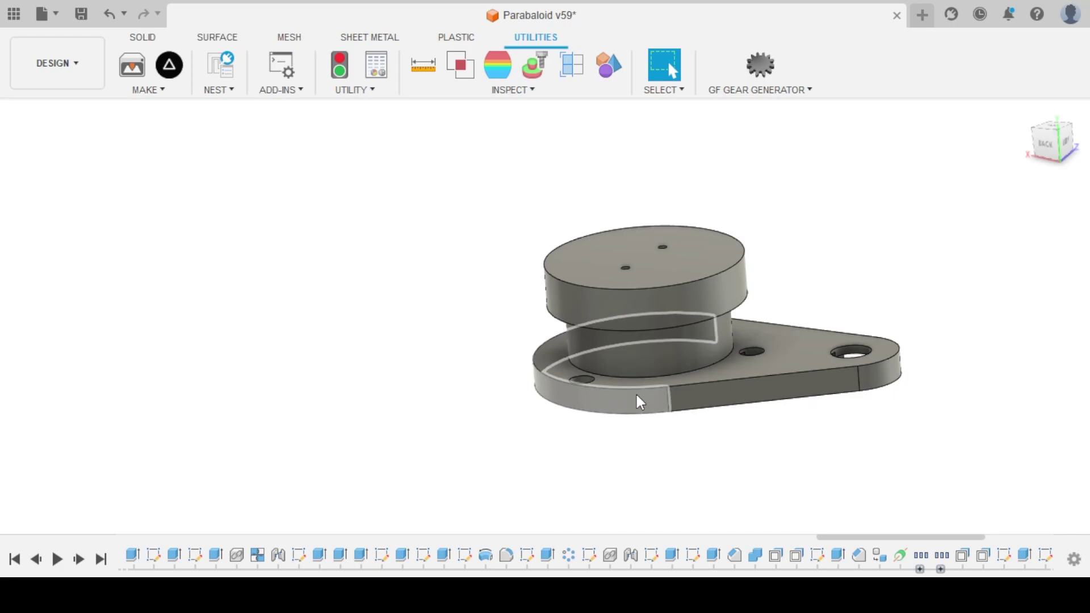
{"action": "left_click_drag", "start_coordinate": [640, 400], "coordinate": [632, 332]}
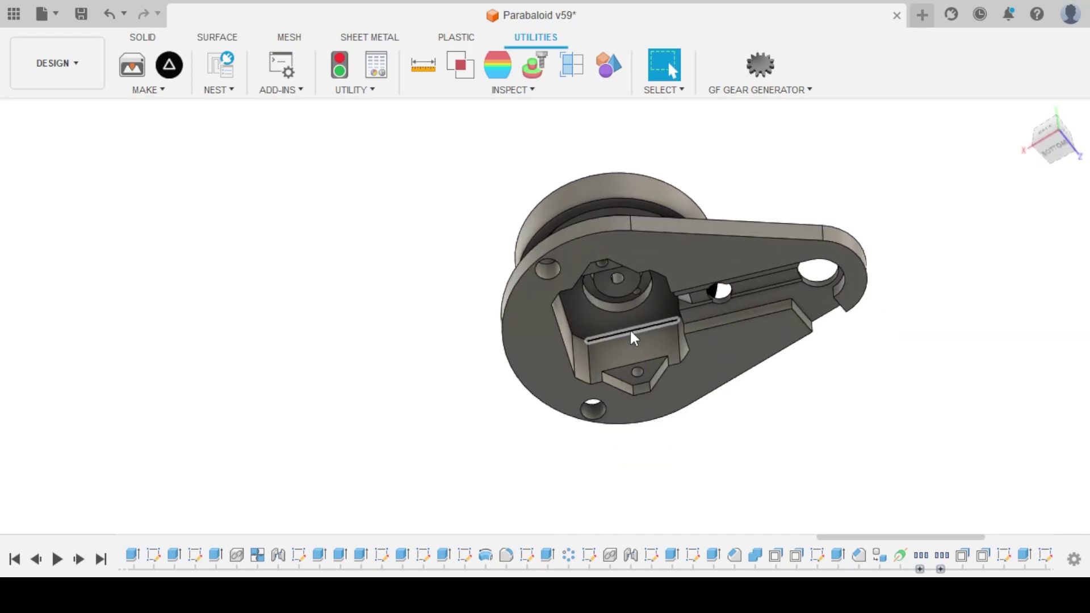
{"action": "scroll", "coordinate": [661, 348], "scroll_direction": "up", "scroll_amount": 1}
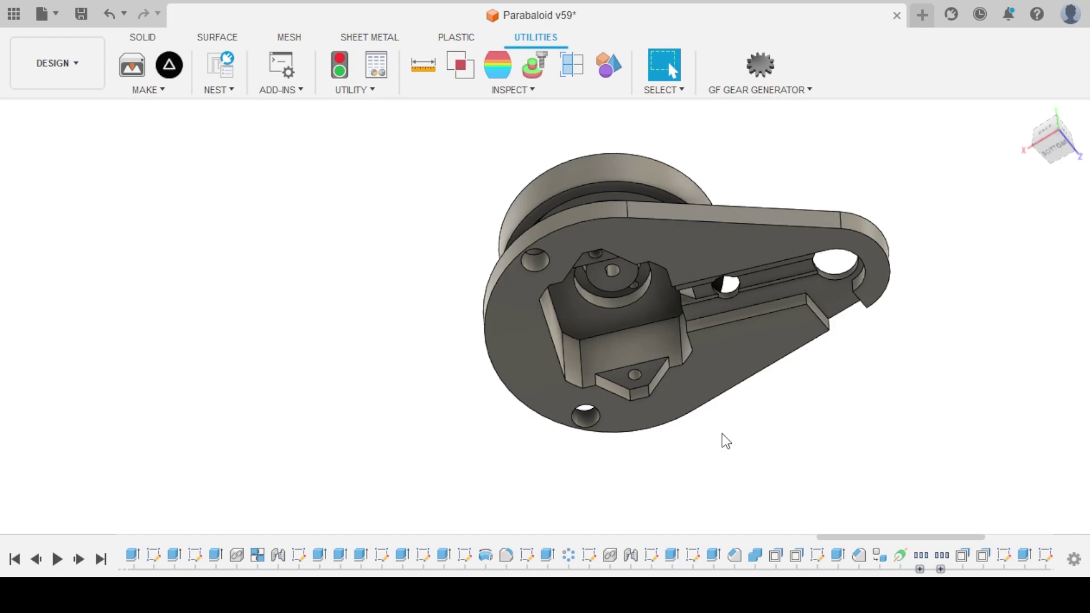
Examine the underside cover plate and the sectioned hub and shaft, along with the flat side face of the wooden base
{"action": "key", "text": "ctrl+z"}
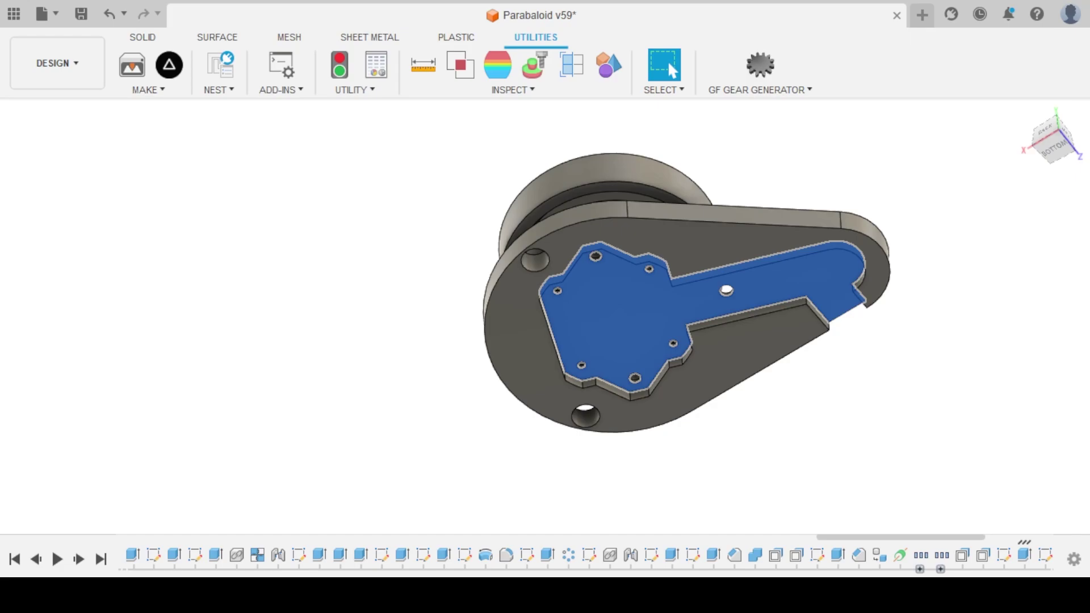
{"action": "left_click", "coordinate": [286, 254]}
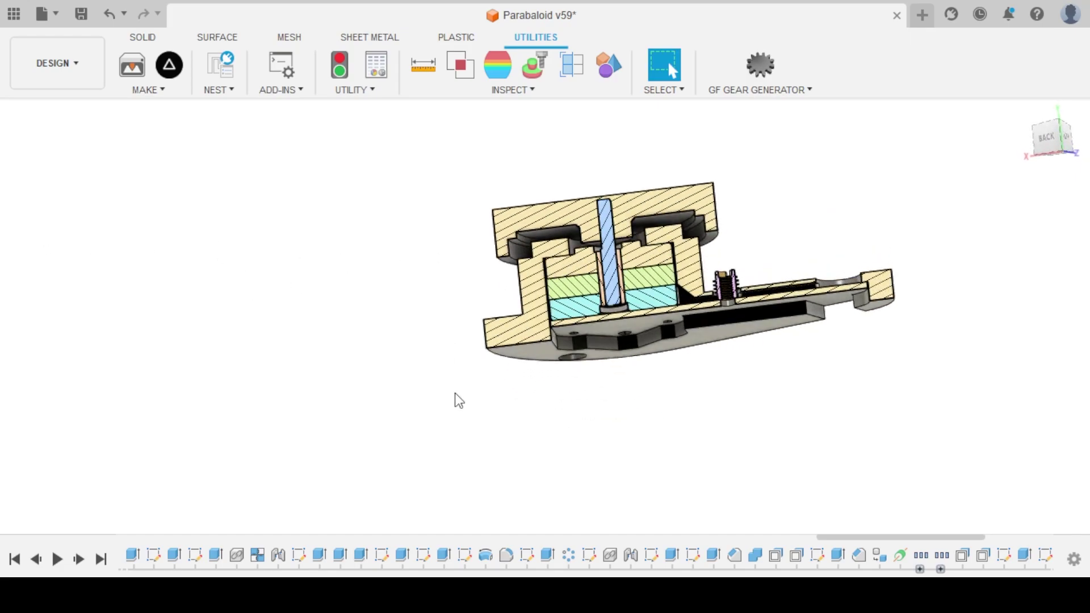
{"action": "scroll", "coordinate": [585, 314], "scroll_direction": "up", "scroll_amount": 5}
{"action": "left_click_drag", "start_coordinate": [644, 306], "coordinate": [625, 332]}
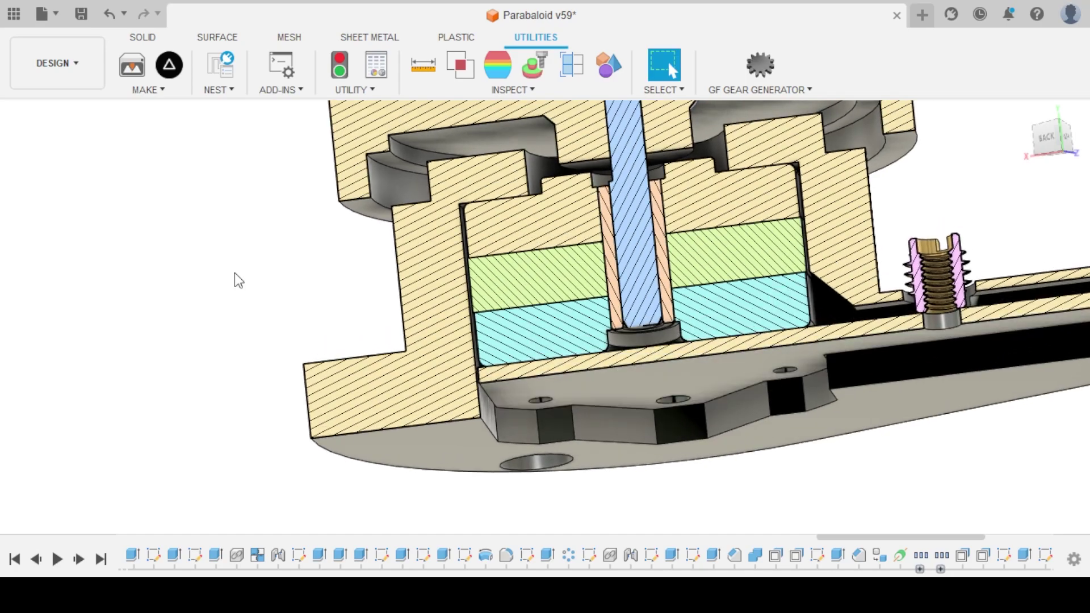
{"action": "scroll", "coordinate": [87, 335], "scroll_direction": "down", "scroll_amount": 5}
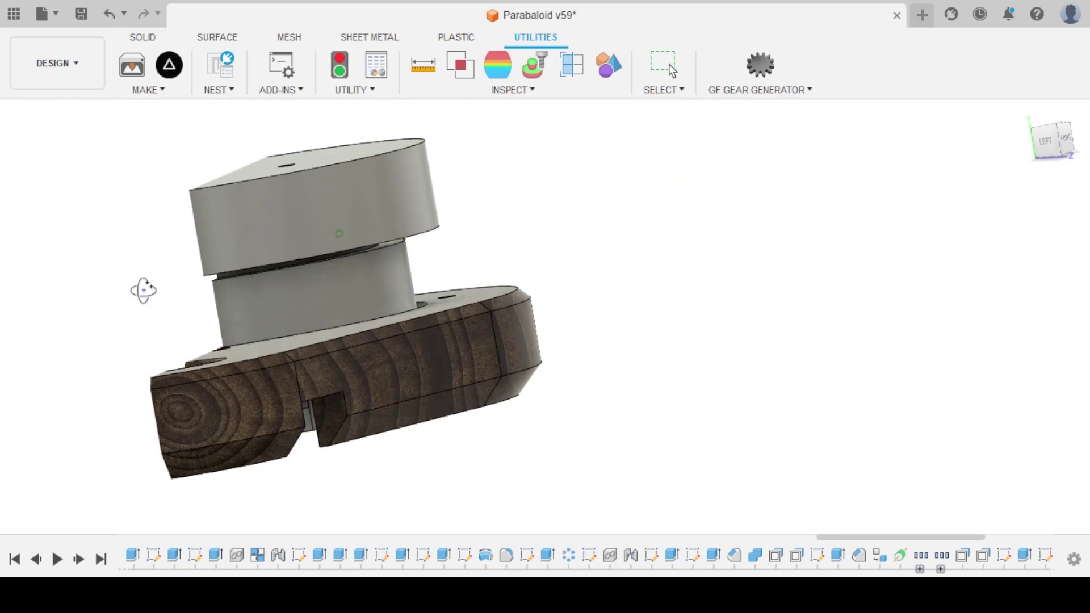
{"action": "left_click", "coordinate": [472, 326]}
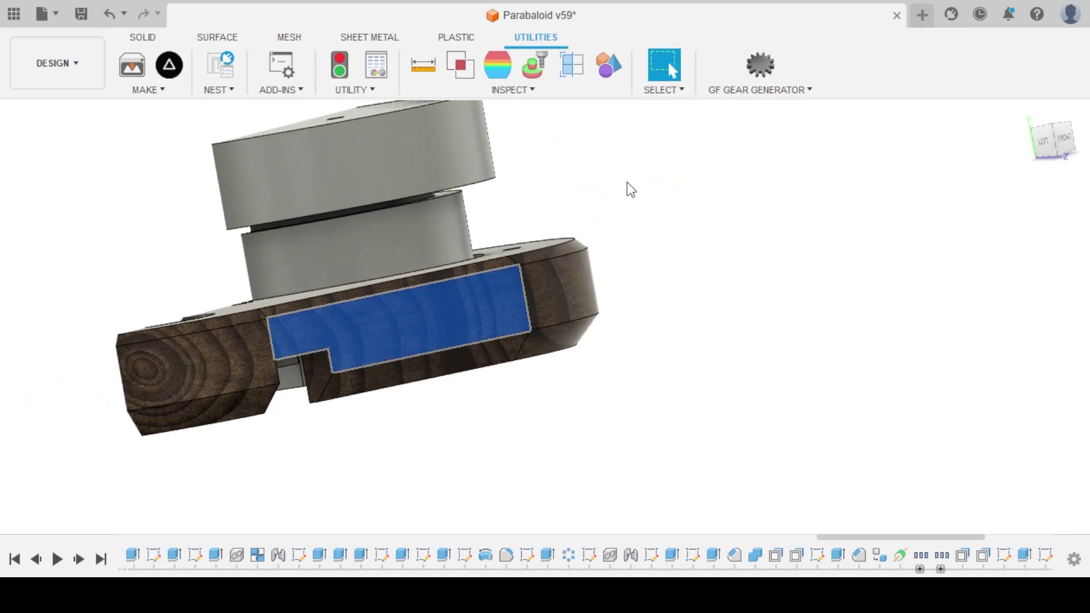
{"action": "left_click", "coordinate": [653, 235]}
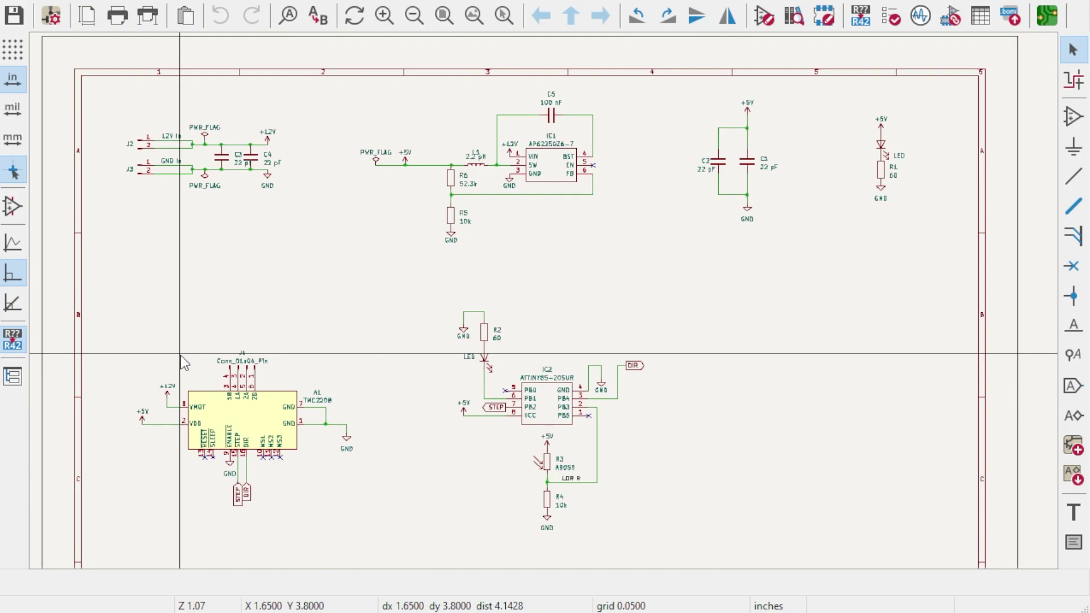
In the KiCad schematic, highlight the power input, TMC2208 driver, voltage regulator, ATTINY85 controller, and capacitor and LED circuits in turn, clearing each selection
{"action": "left_click_drag", "start_coordinate": [106, 98], "coordinate": [288, 281]}
{"action": "left_click_drag", "start_coordinate": [109, 310], "coordinate": [396, 567]}
{"action": "left_click", "coordinate": [289, 329]}
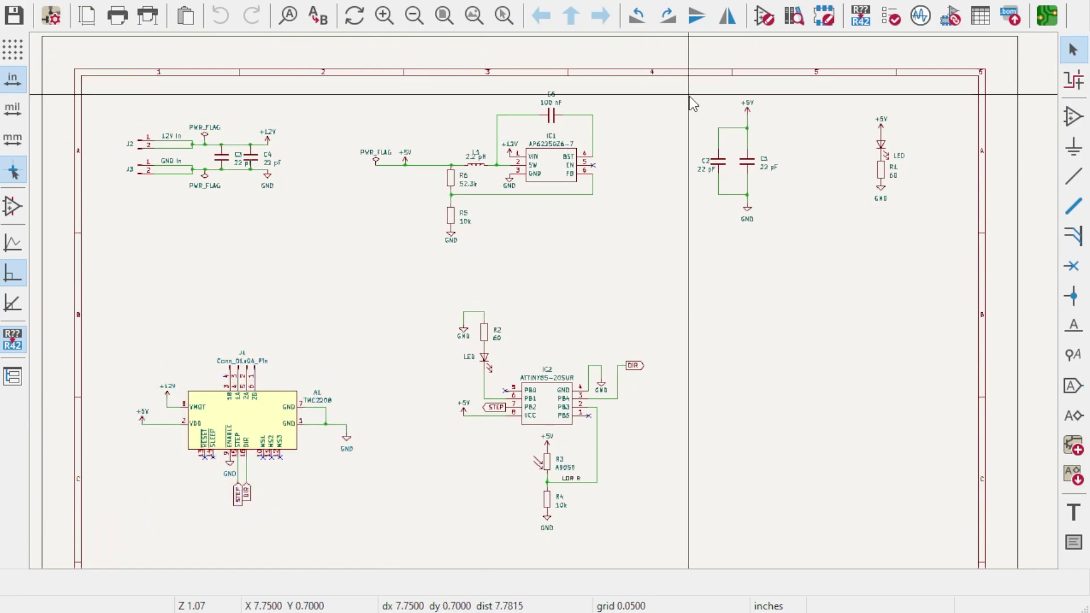
{"action": "left_click_drag", "start_coordinate": [336, 85], "coordinate": [605, 297]}
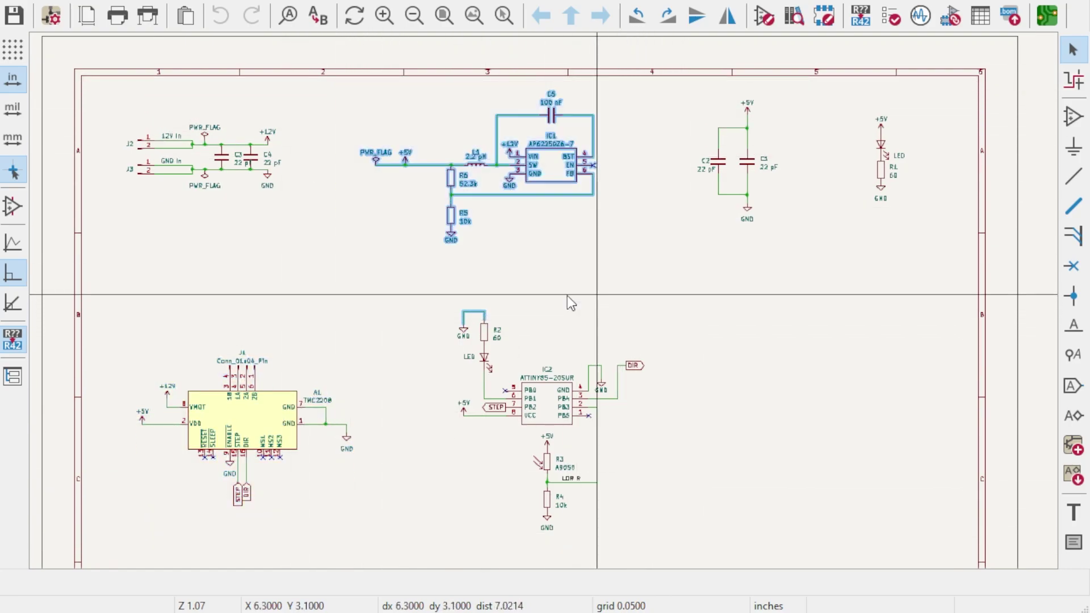
{"action": "left_click", "coordinate": [443, 307]}
{"action": "left_click_drag", "start_coordinate": [442, 307], "coordinate": [655, 546]}
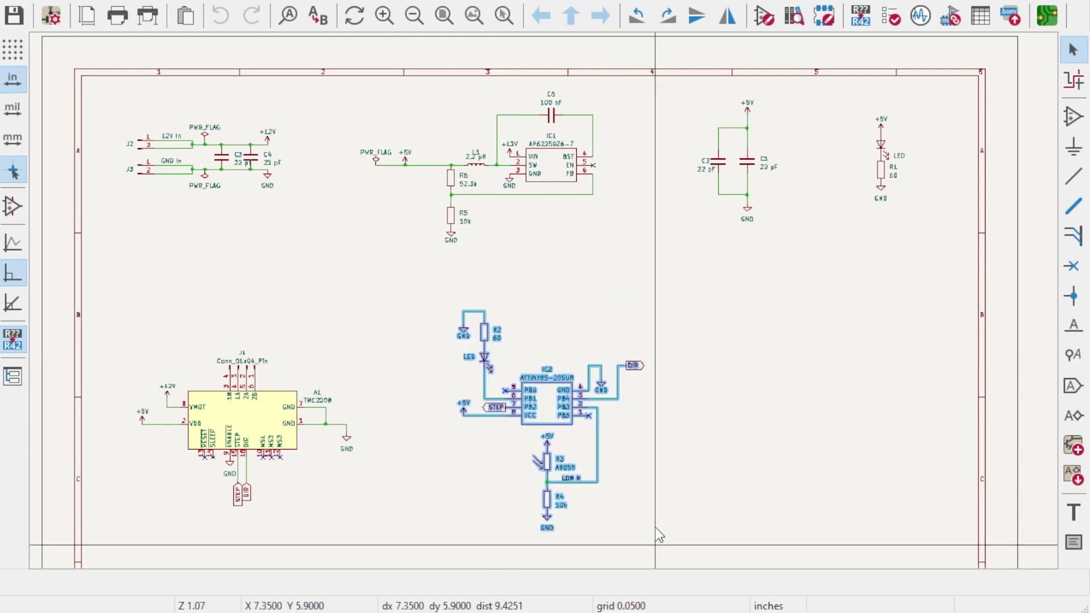
{"action": "left_click", "coordinate": [603, 291]}
{"action": "left_click_drag", "start_coordinate": [690, 81], "coordinate": [932, 276]}
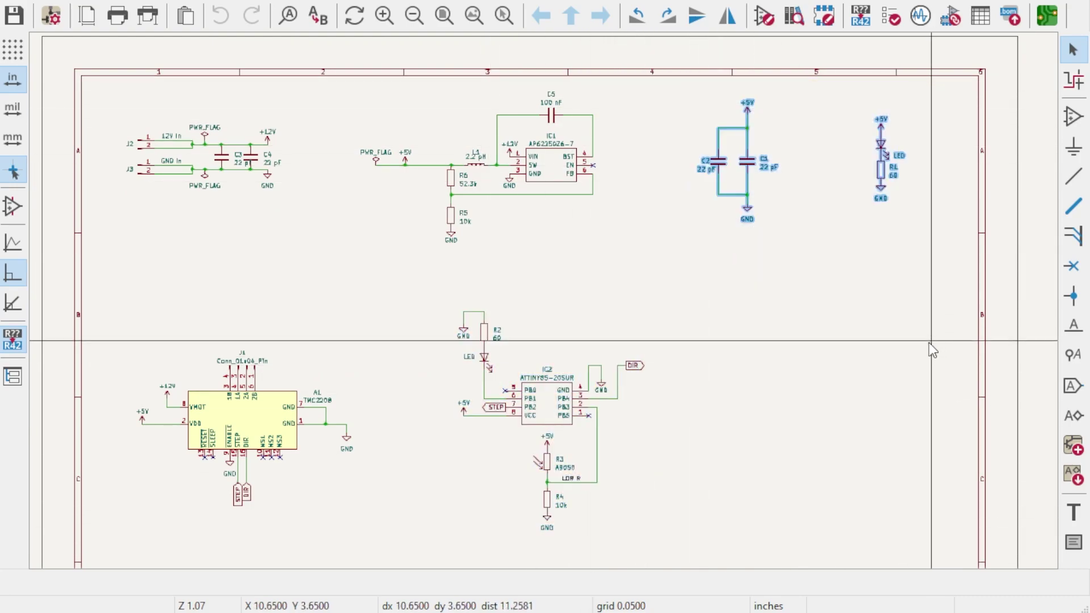
{"action": "left_click", "coordinate": [874, 311]}
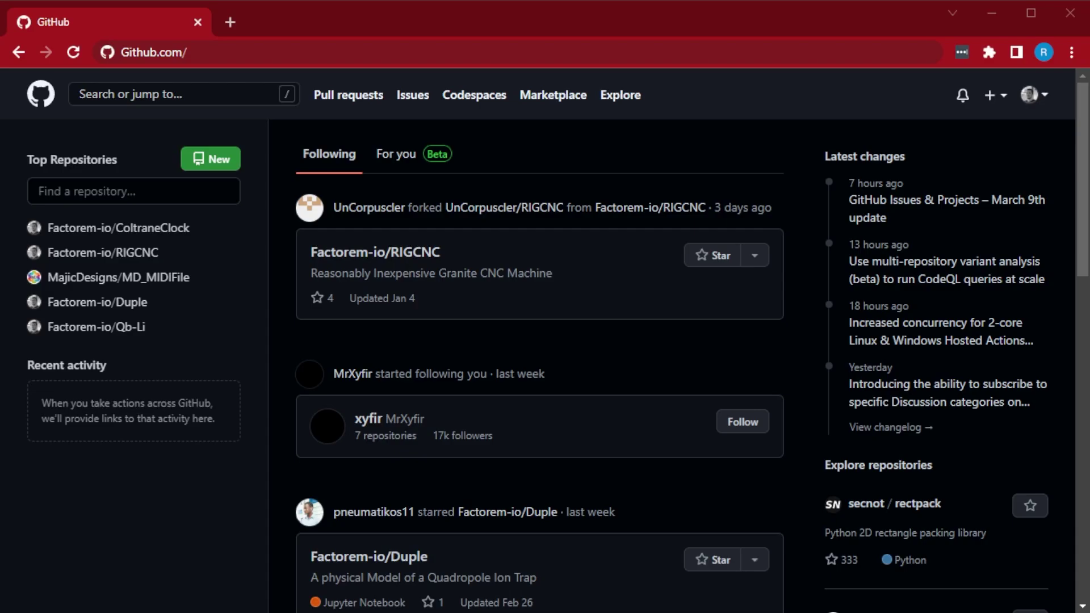
In the web browser, open the repository github.com/Factorem-io/Duple and look over its file list and README
{"action": "left_click", "coordinate": [237, 52]}
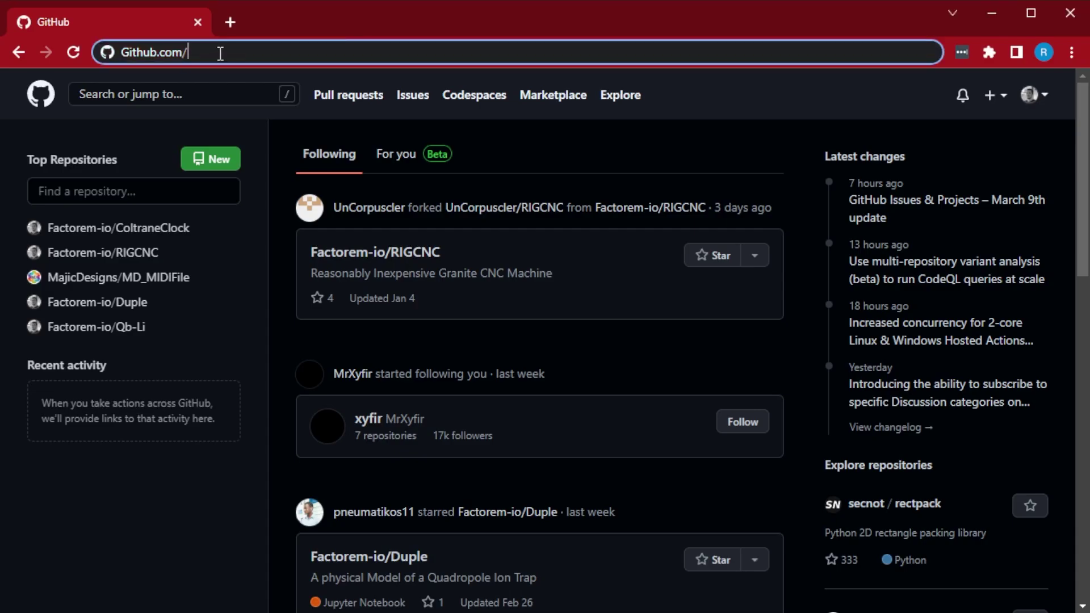
{"action": "type", "text": "Fac"}
{"action": "key", "text": "Return"}
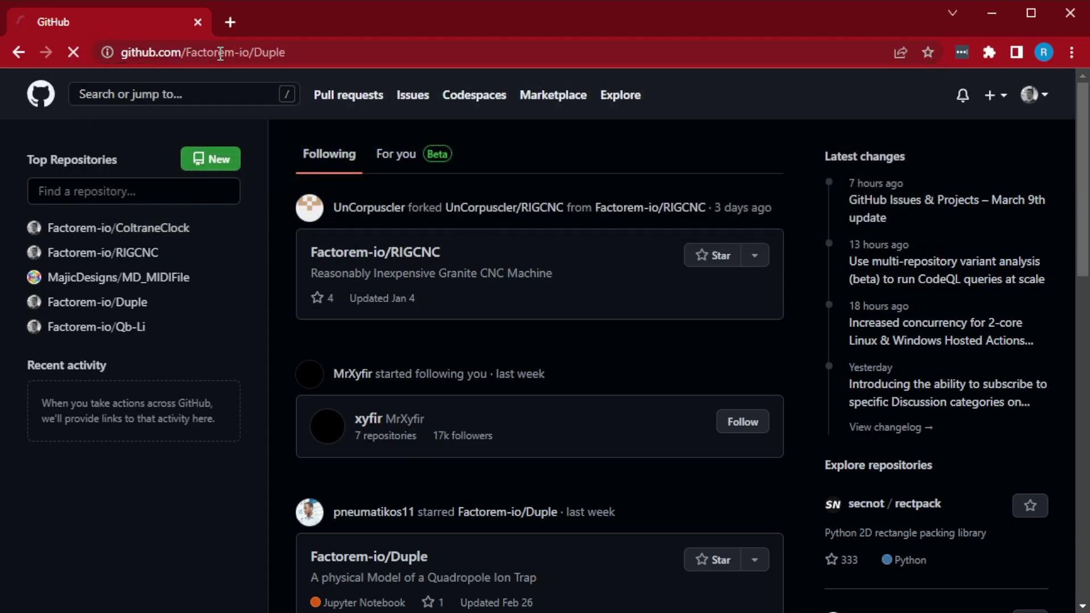
{"action": "scroll", "coordinate": [278, 397], "scroll_direction": "down", "scroll_amount": 5}
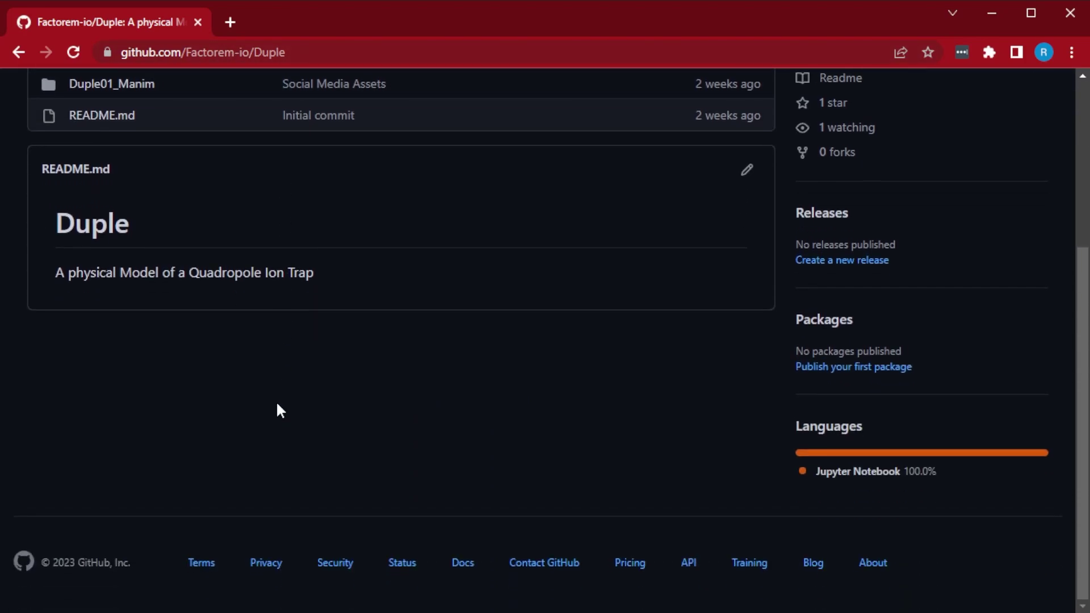
{"action": "scroll", "coordinate": [250, 312], "scroll_direction": "up", "scroll_amount": 3}
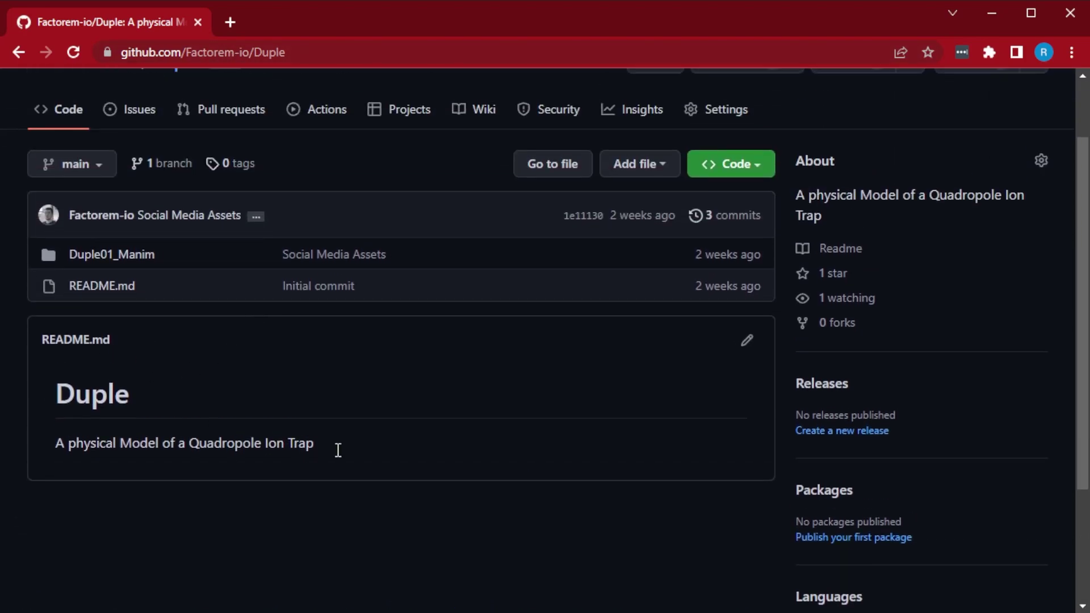
{"action": "scroll", "coordinate": [526, 297], "scroll_direction": "up", "scroll_amount": 2}
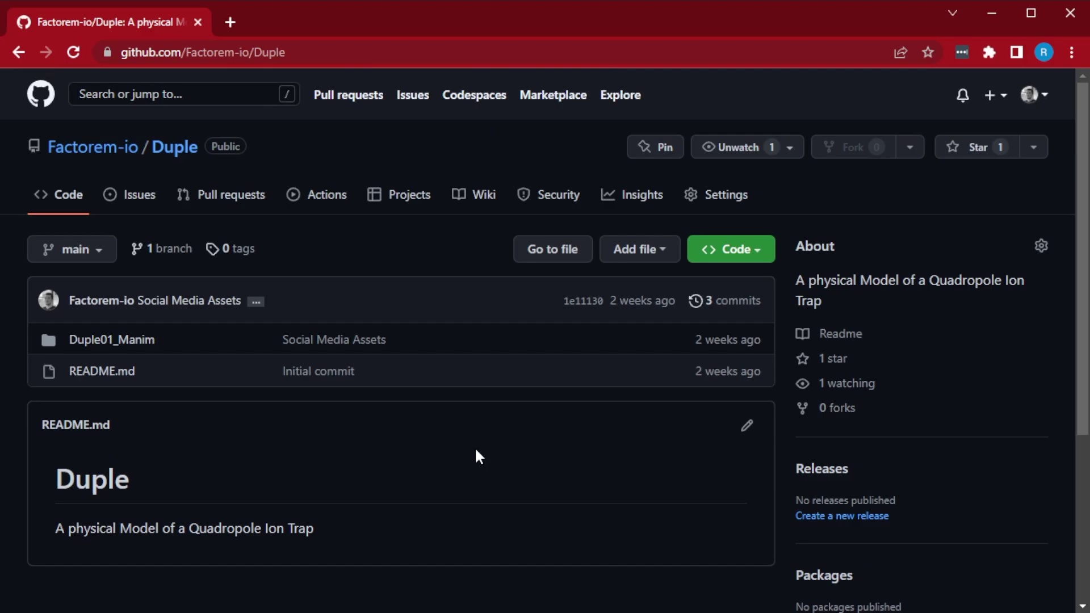